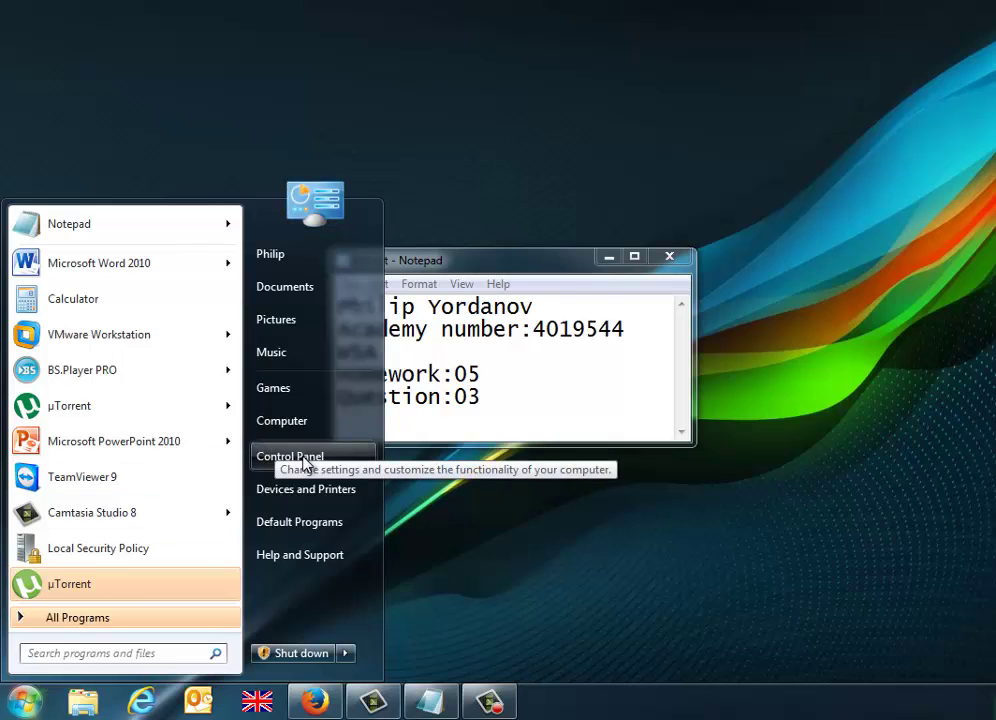
Step: Open the User Account Control settings from the System and Security section of Control Panel
click(300, 457)
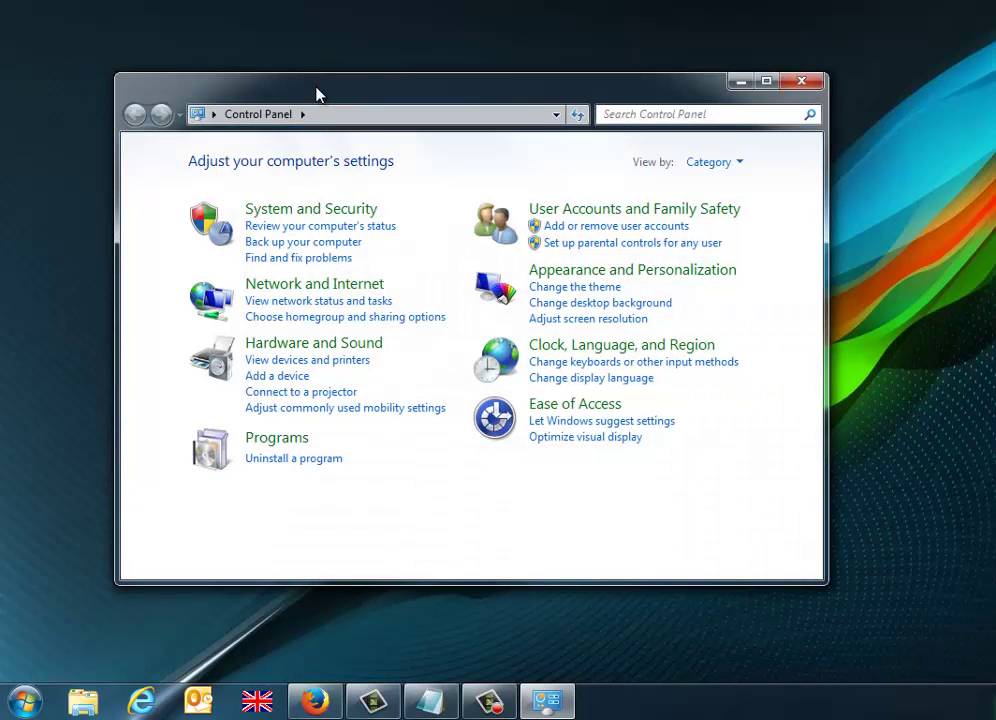
click(358, 216)
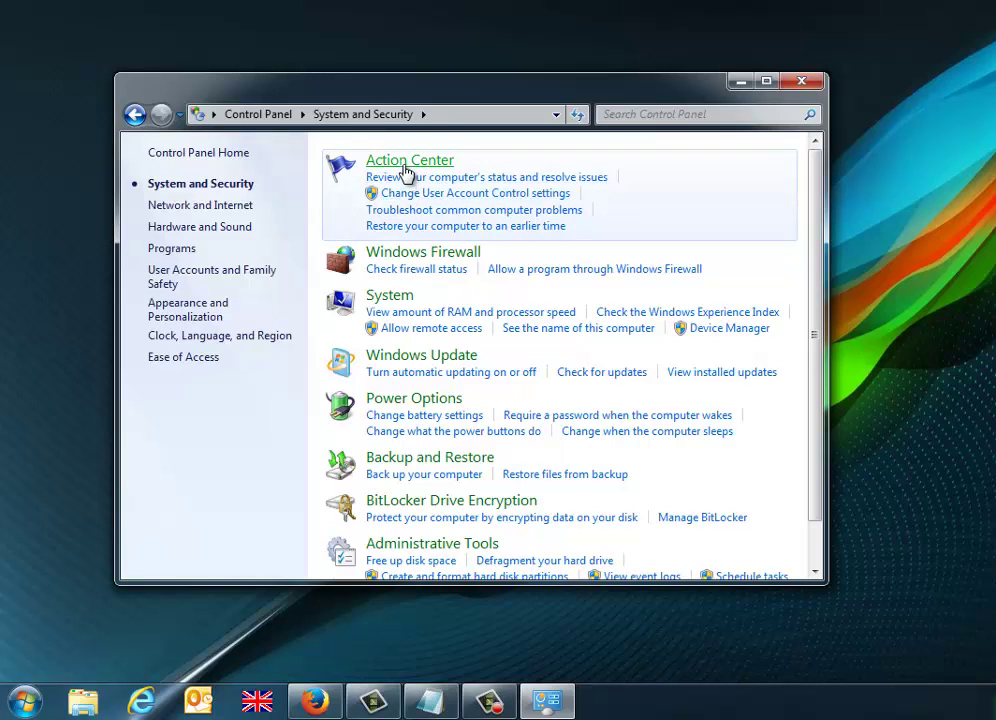
click(447, 197)
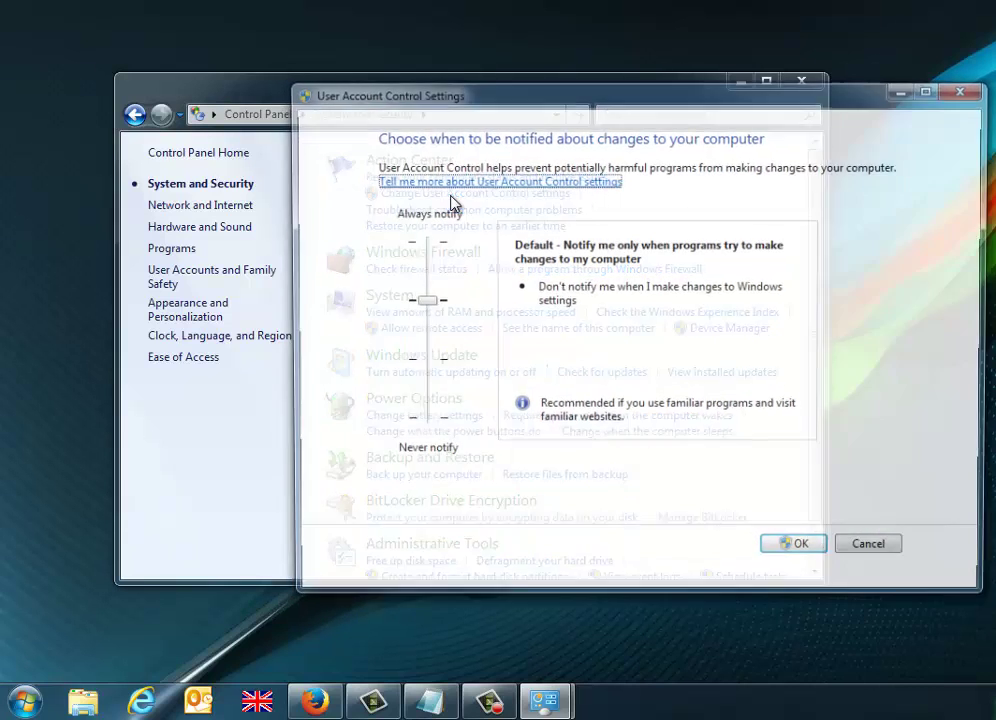
drag(410, 97, 235, 82)
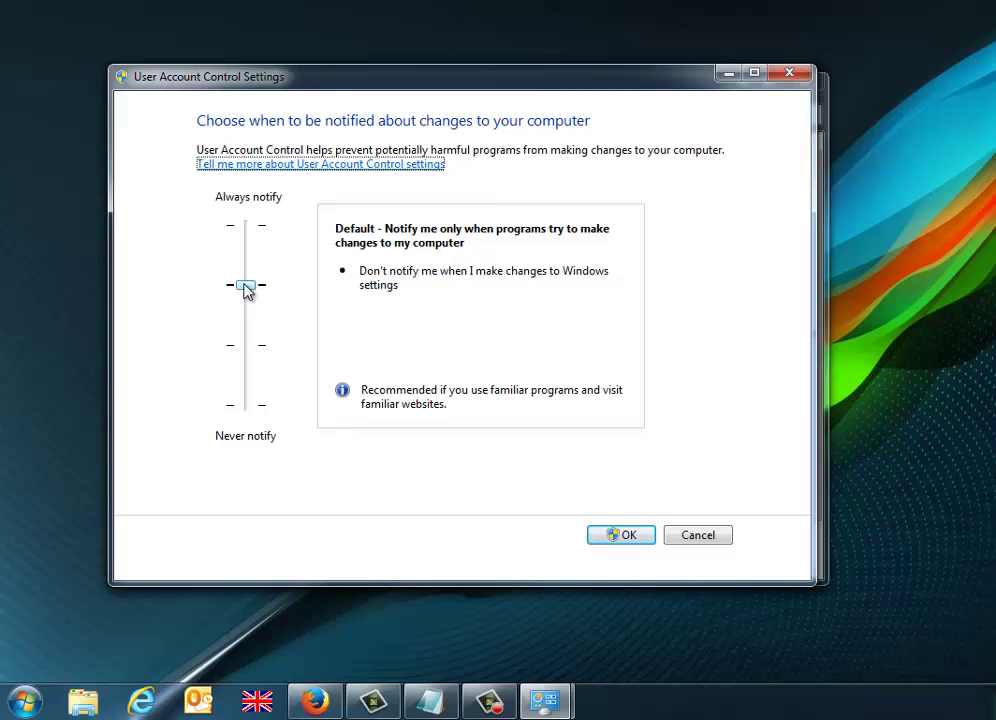
Step: Try the notification levels Always notify, notify without dimming the desktop, and Never notify
drag(247, 288, 247, 242)
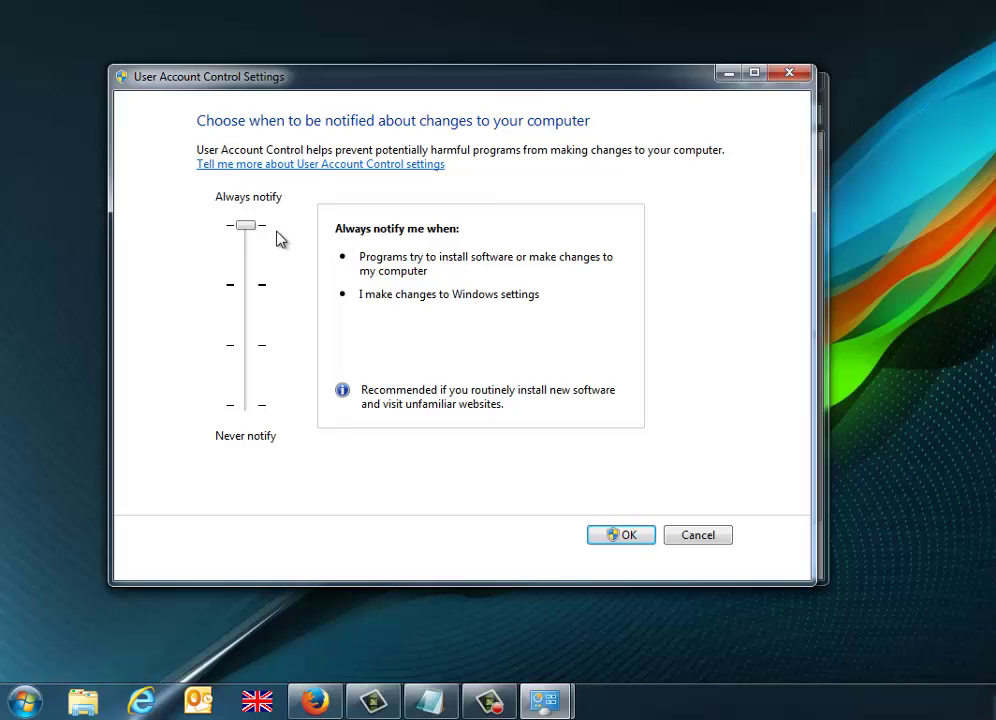
drag(249, 229, 248, 346)
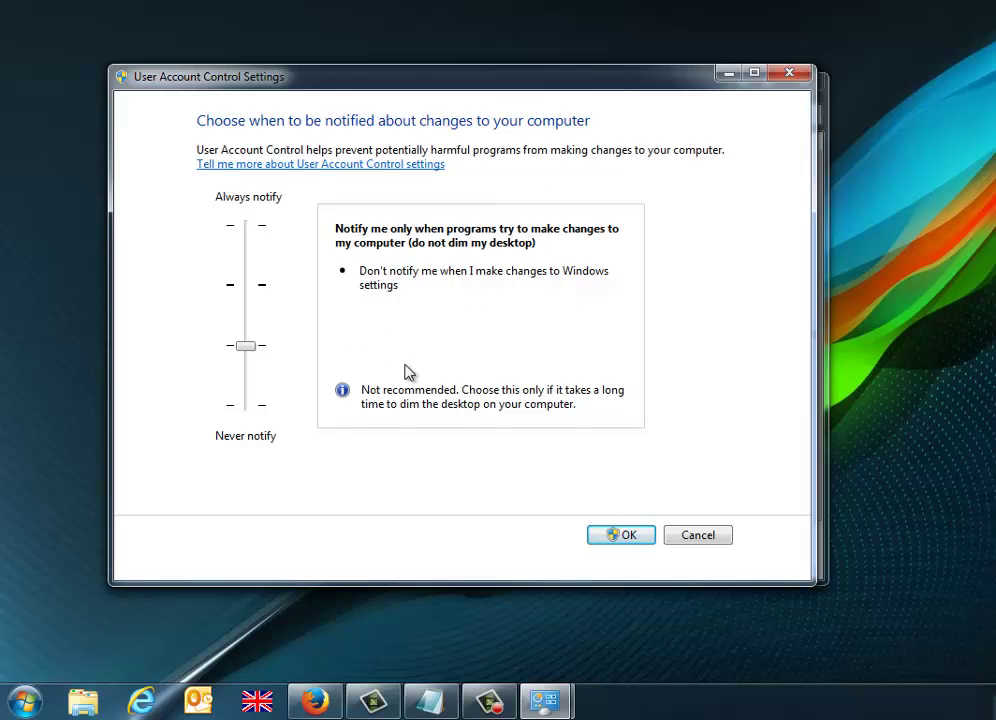
drag(254, 350, 252, 407)
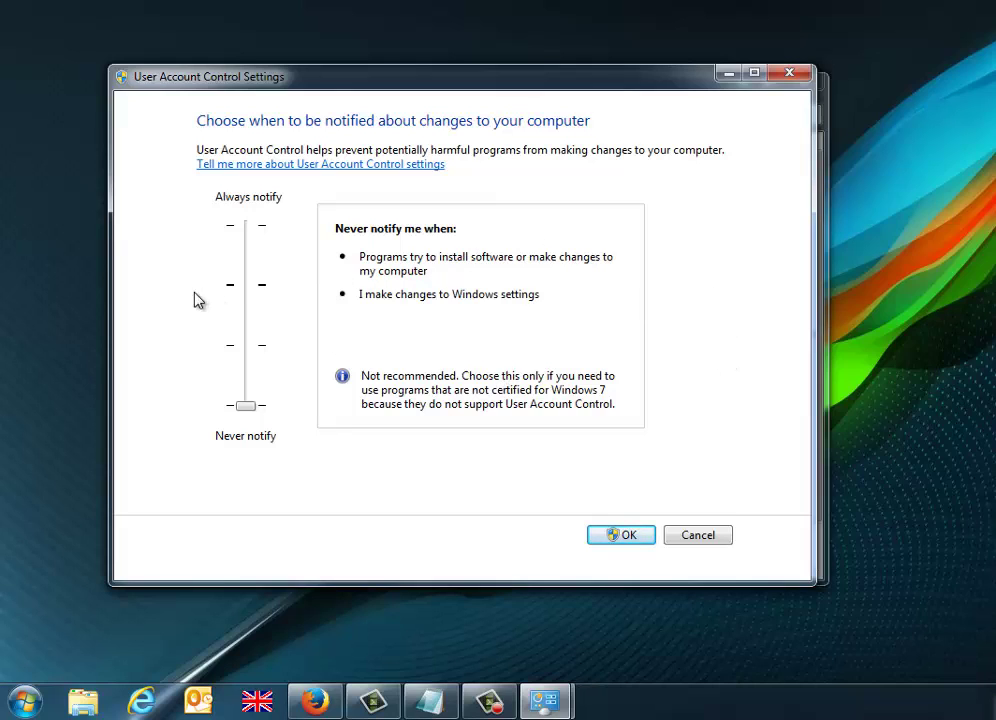
Step: Set the User Account Control notification level to Default, apply it, and close Control Panel
click(252, 293)
click(254, 289)
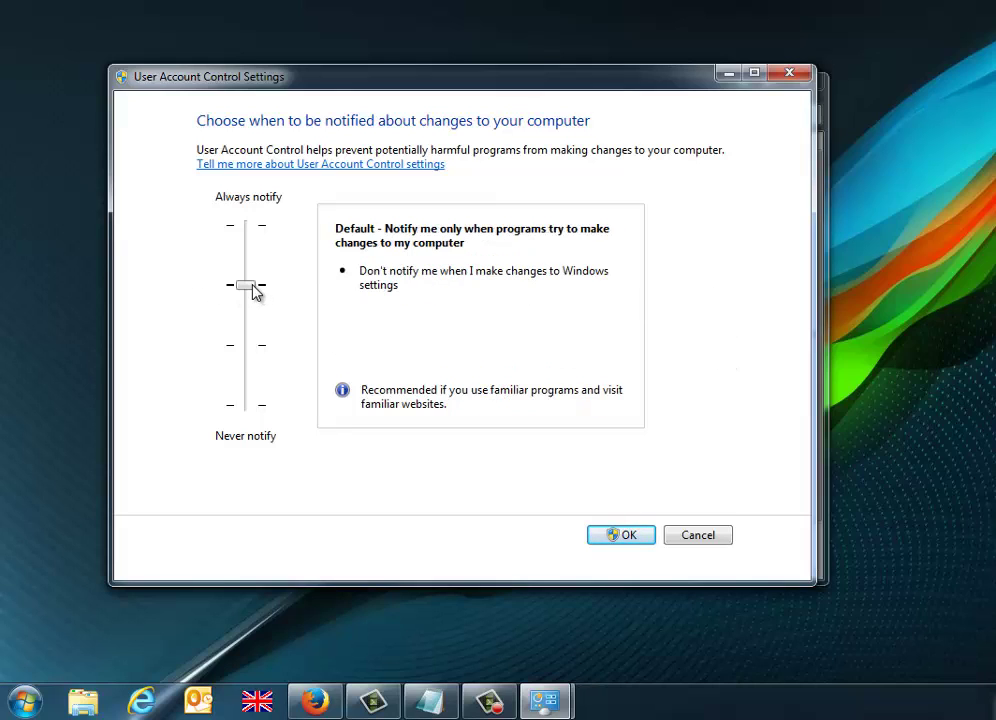
click(627, 540)
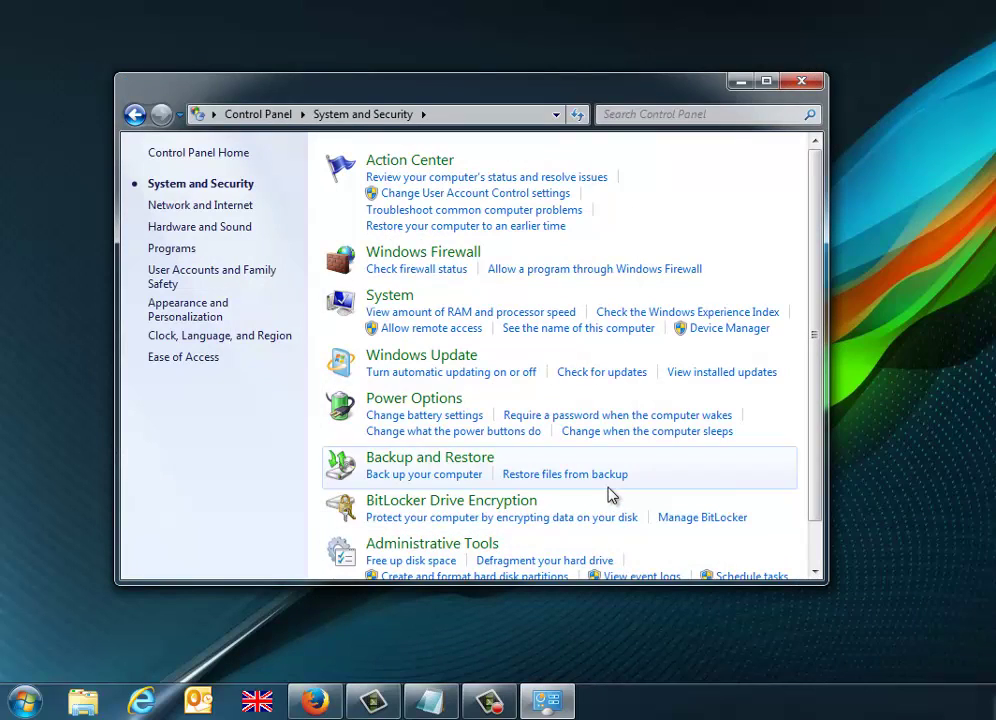
click(803, 84)
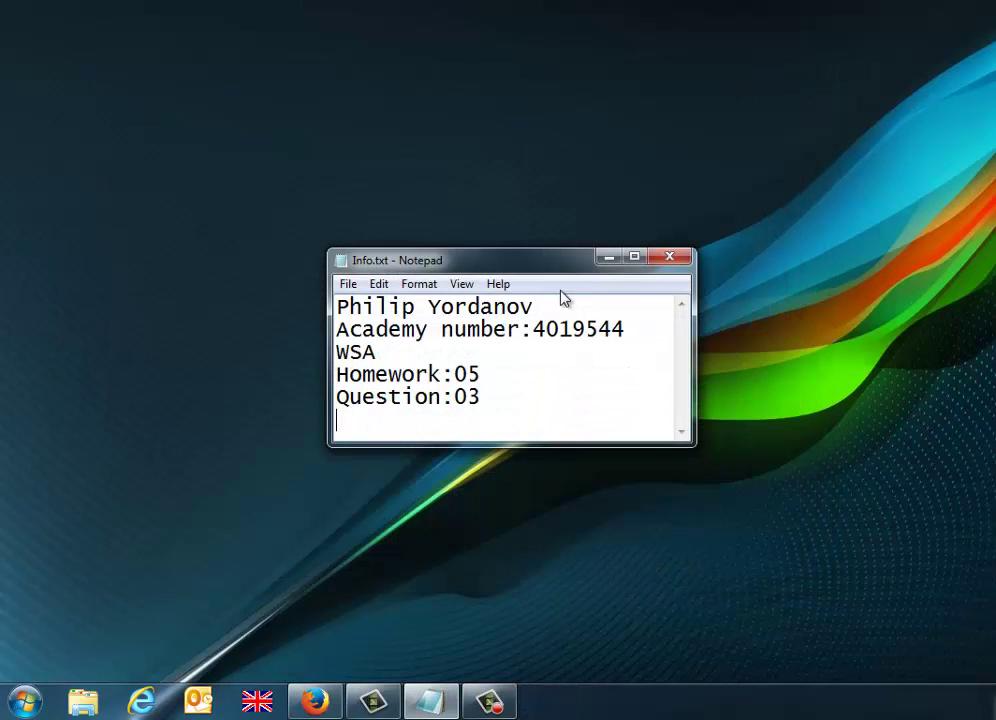
Step: Open Local Security Policy from the Administrative Tools in Control Panel's System and Security section
click(14, 708)
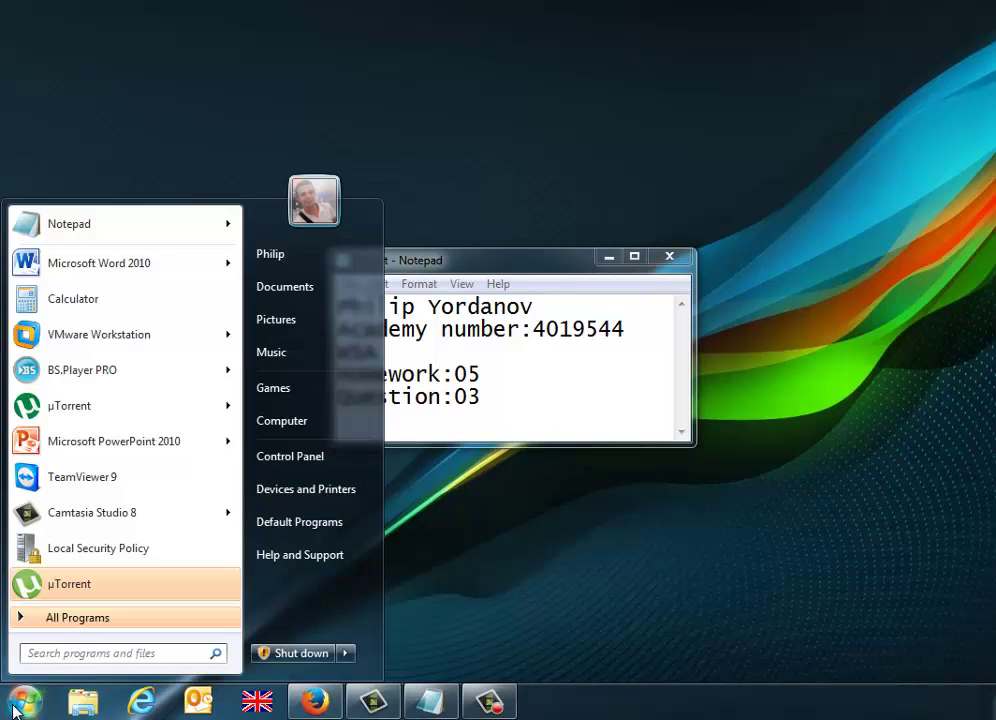
click(323, 473)
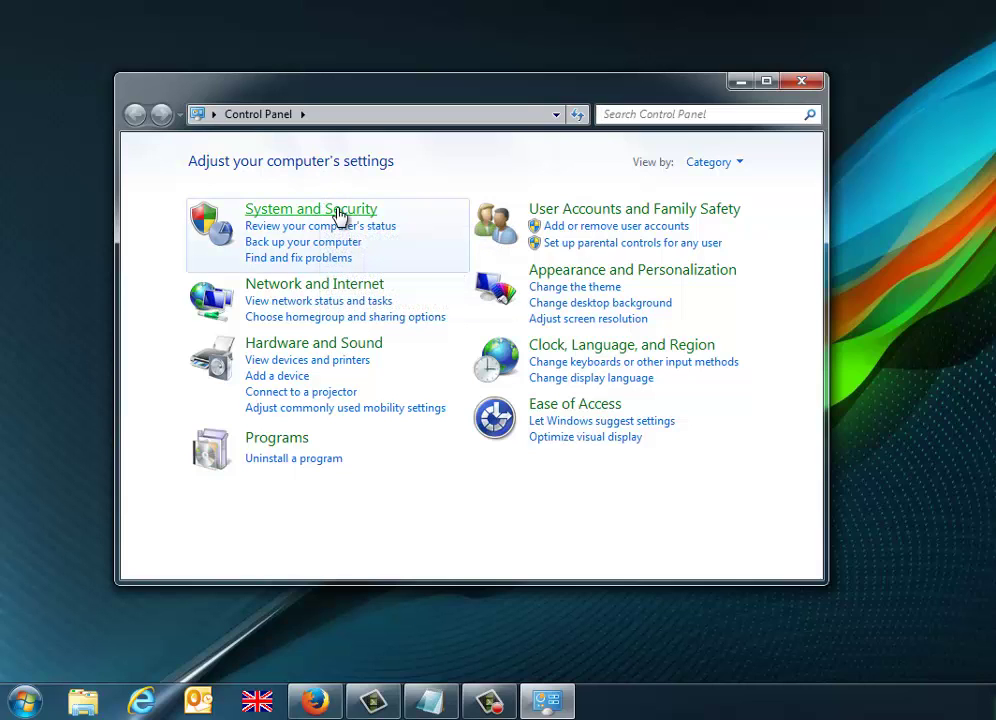
click(340, 216)
scroll(480, 437, down, 1)
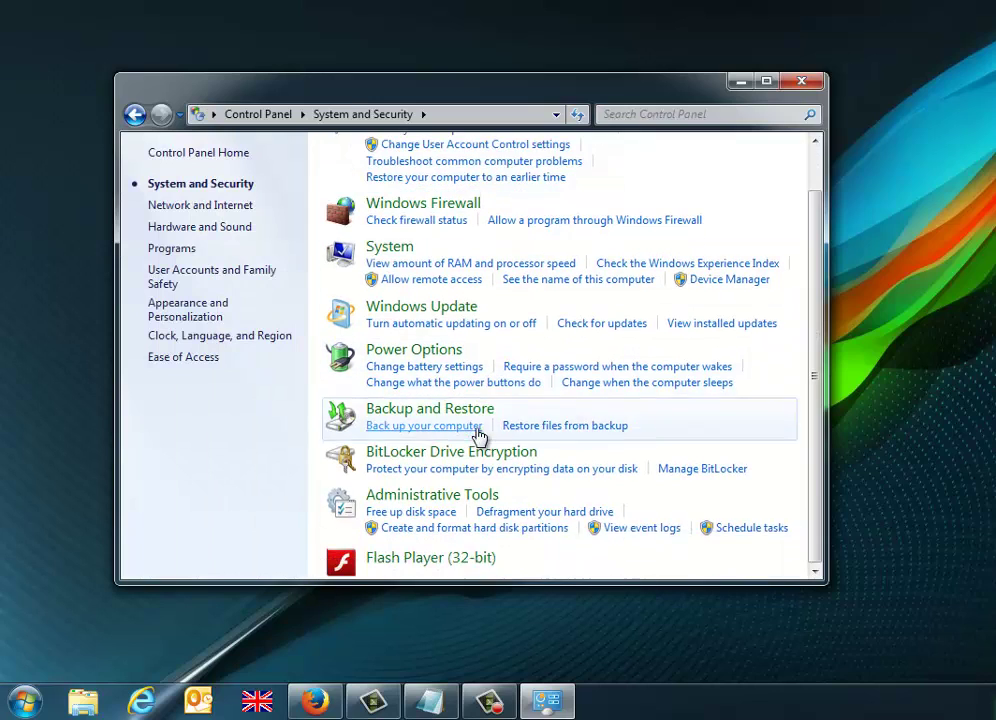
click(398, 497)
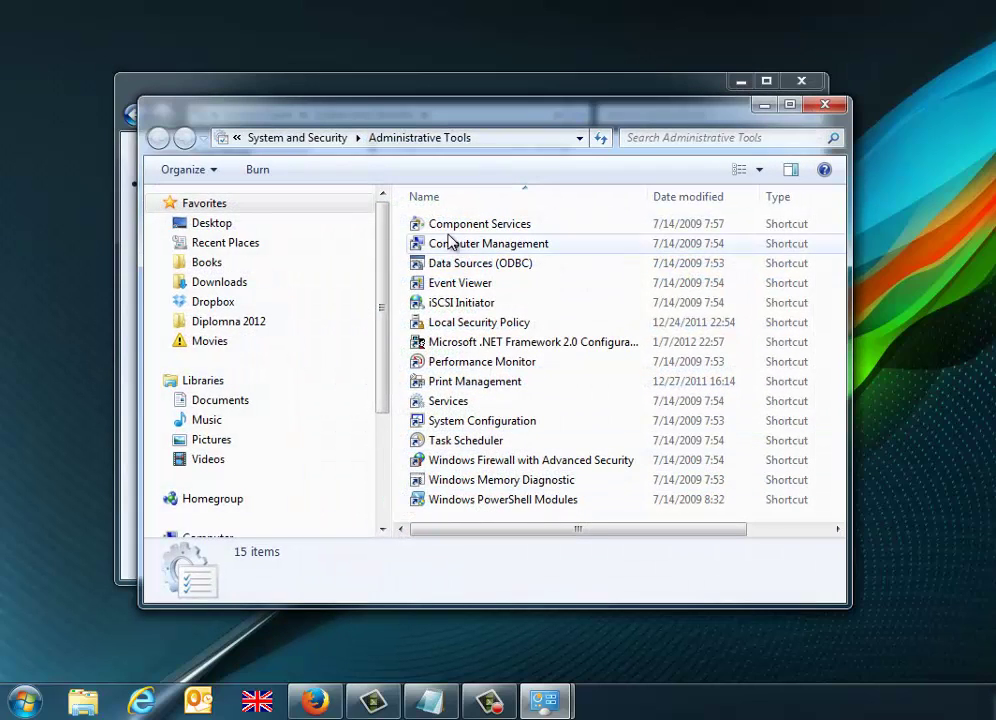
click(447, 326)
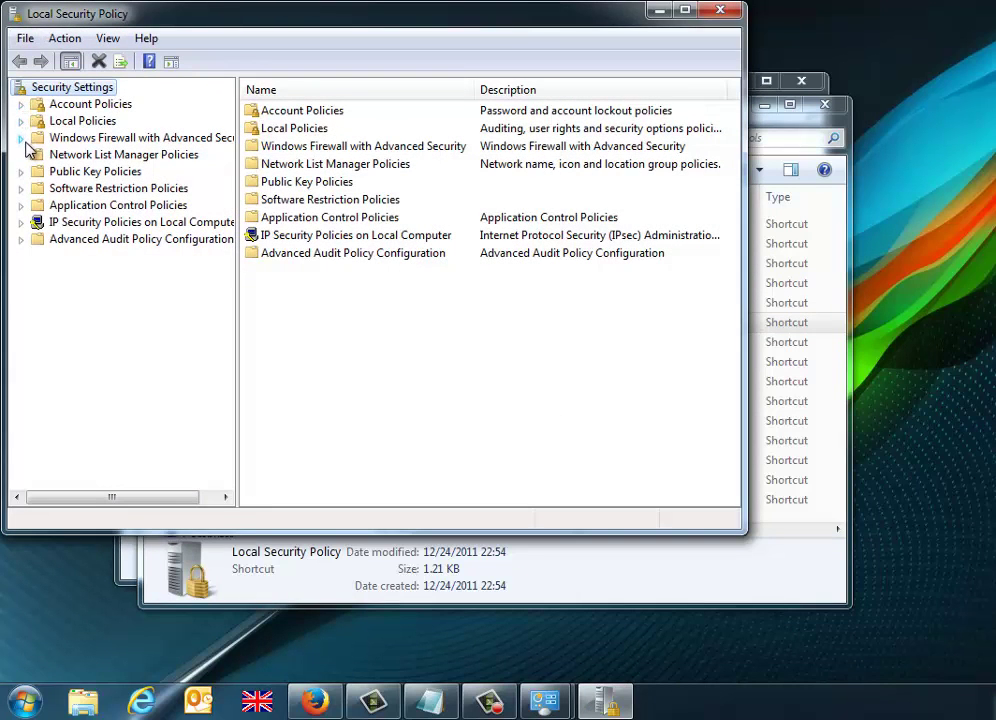
Step: Show the User Account Control policies in the Security Options of Local Policies
click(21, 121)
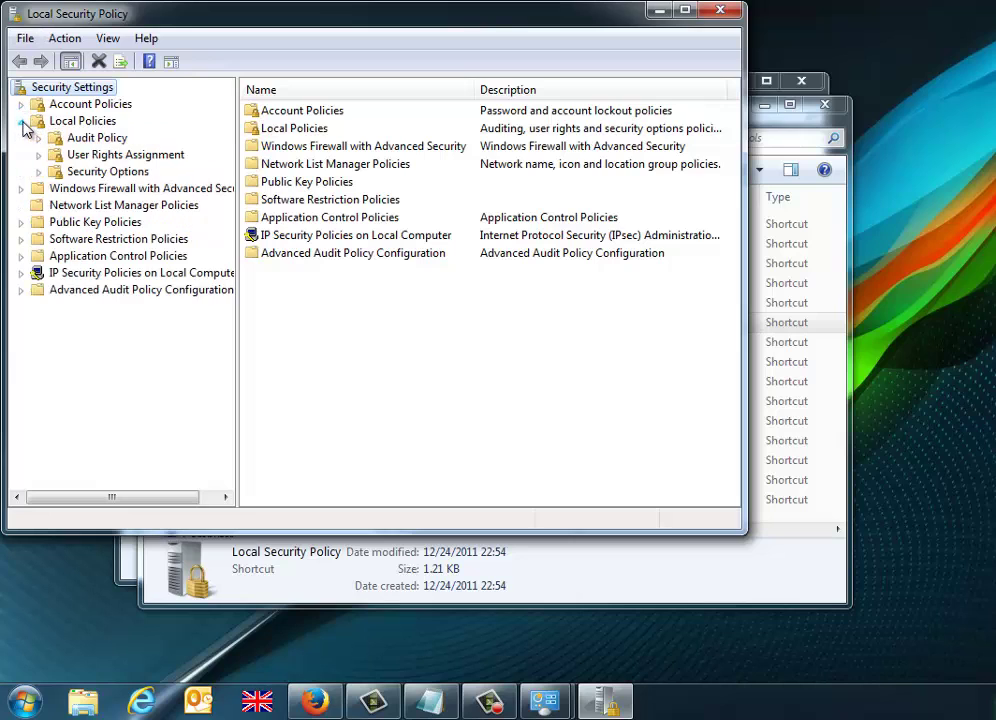
click(80, 172)
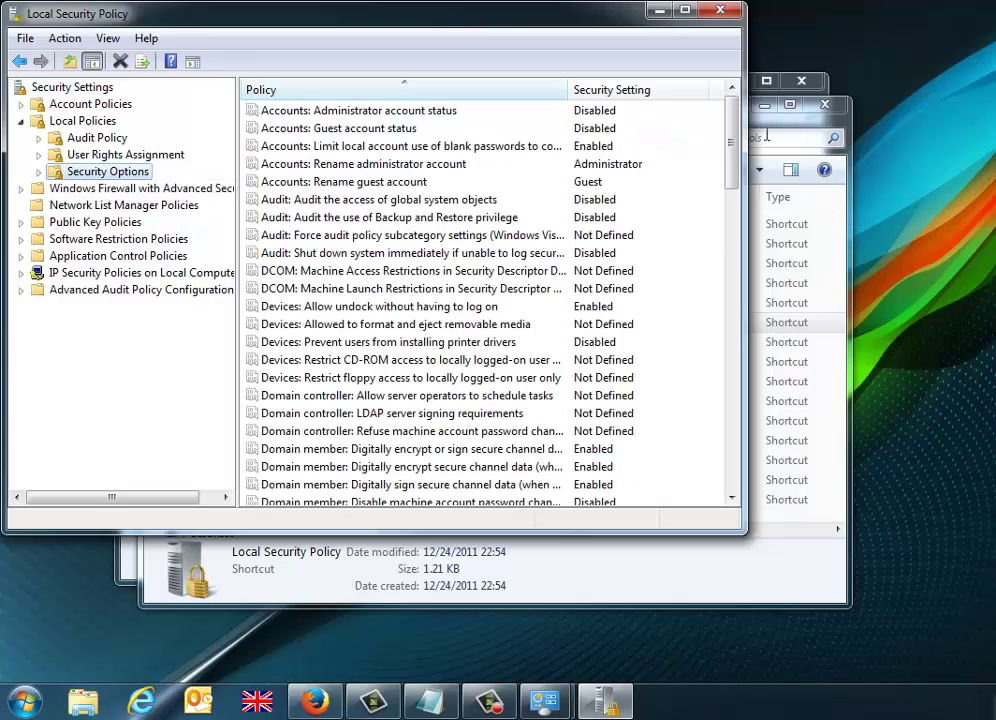
drag(737, 116, 724, 466)
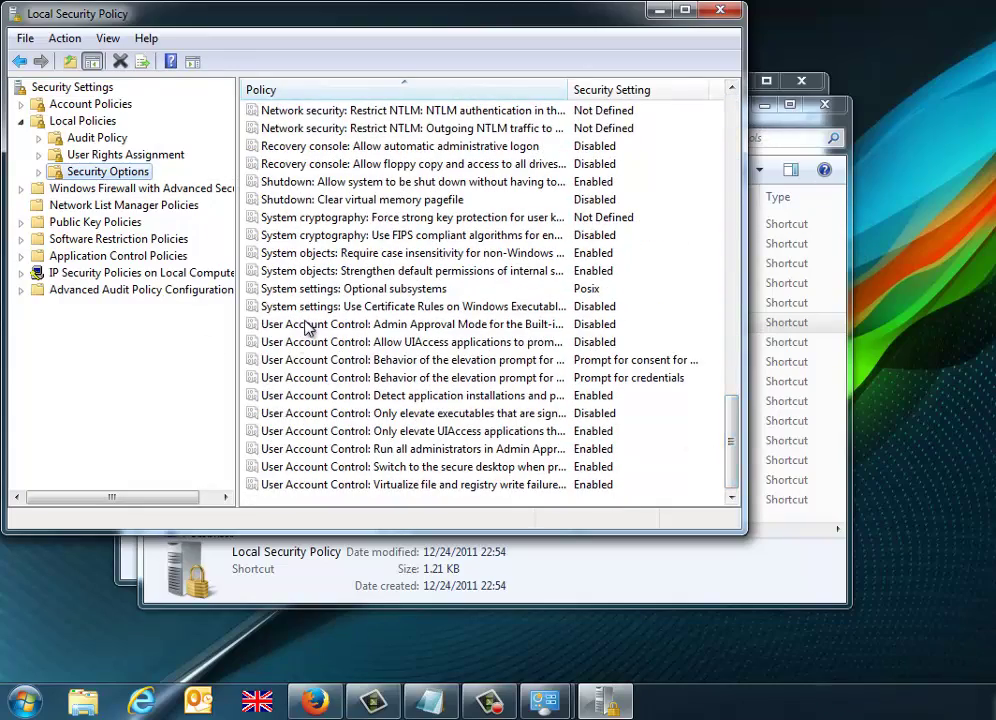
Step: Go through the User Account Control policies and widen the window and its Policy column to fit their names
click(268, 326)
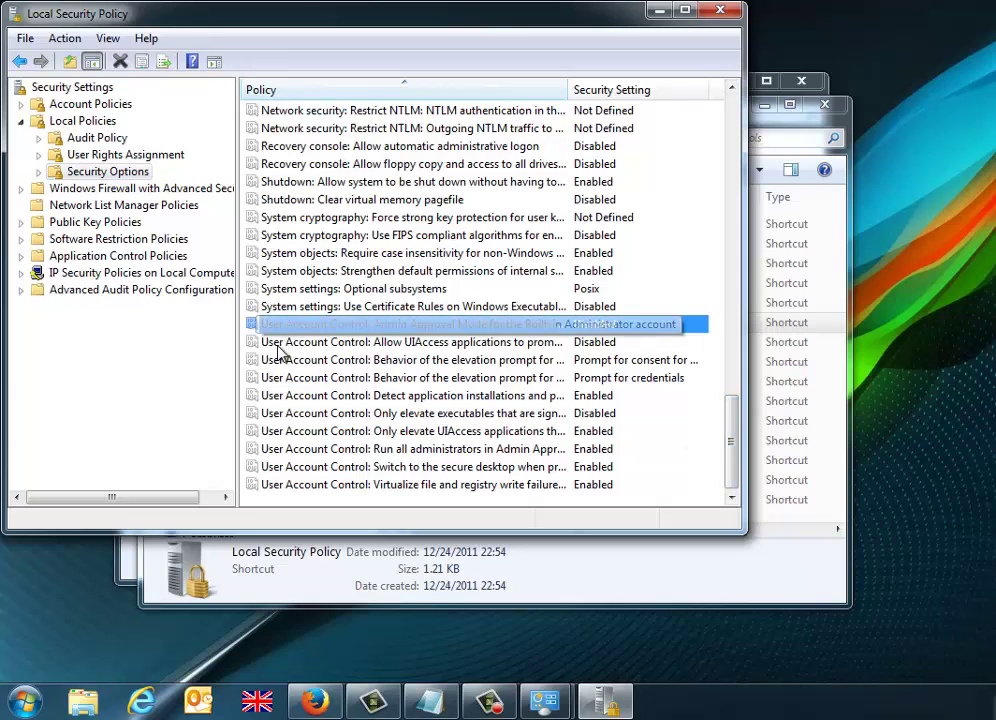
click(274, 364)
click(273, 373)
click(270, 393)
click(268, 449)
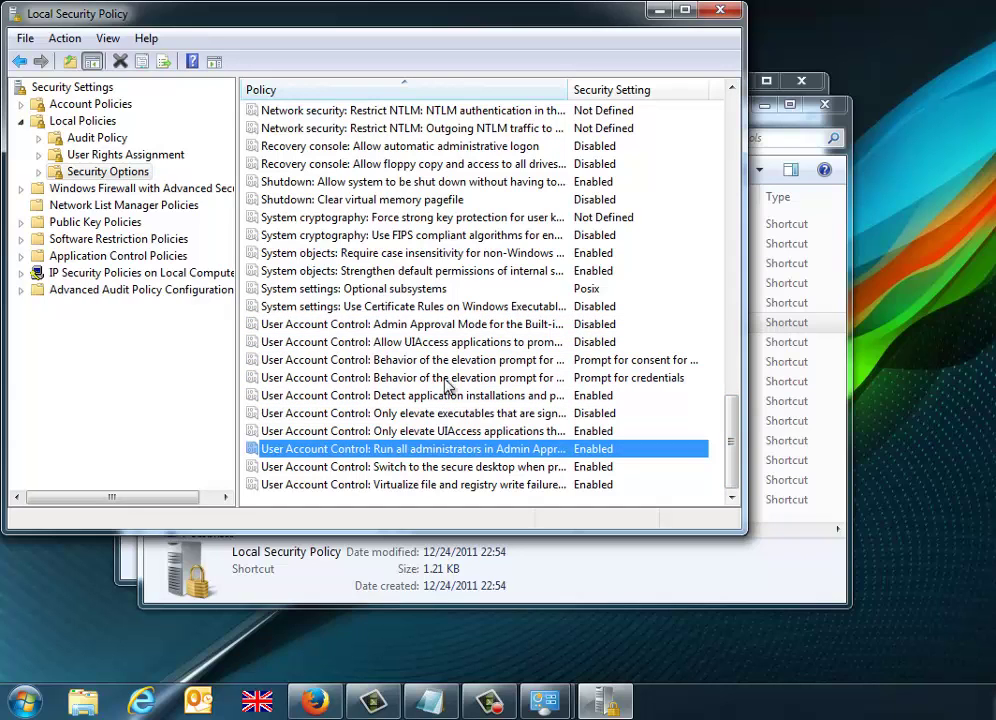
drag(747, 256, 942, 252)
drag(563, 89, 765, 89)
Step: Examine the setting and explanation of the policy Admin Approval Mode for the Built-in Administrator account
click(343, 331)
double_click(345, 337)
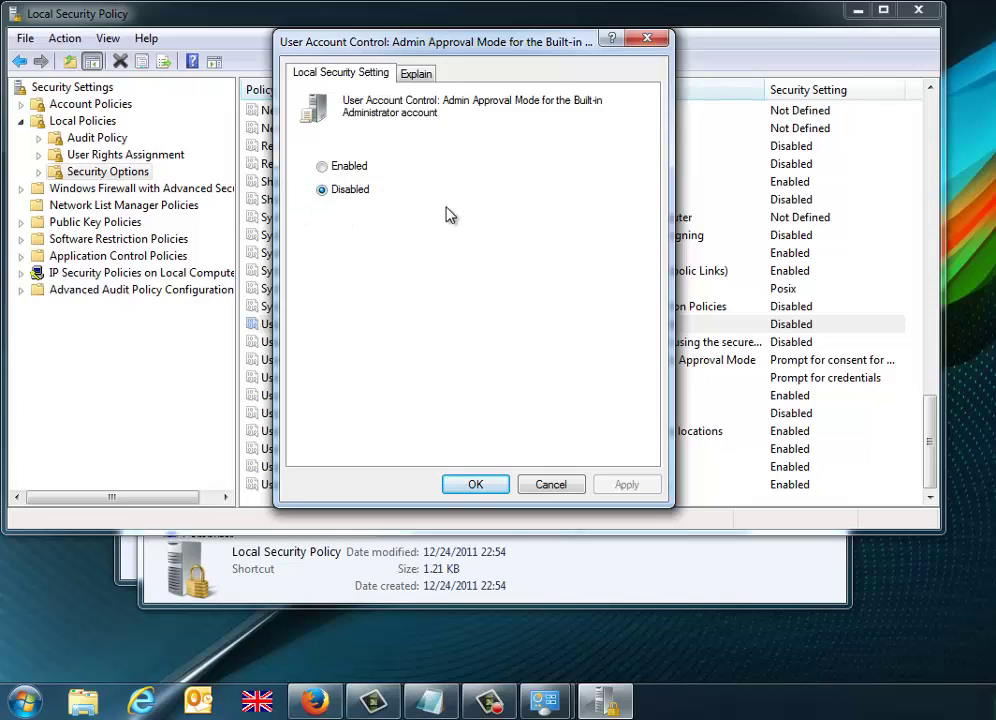
click(417, 78)
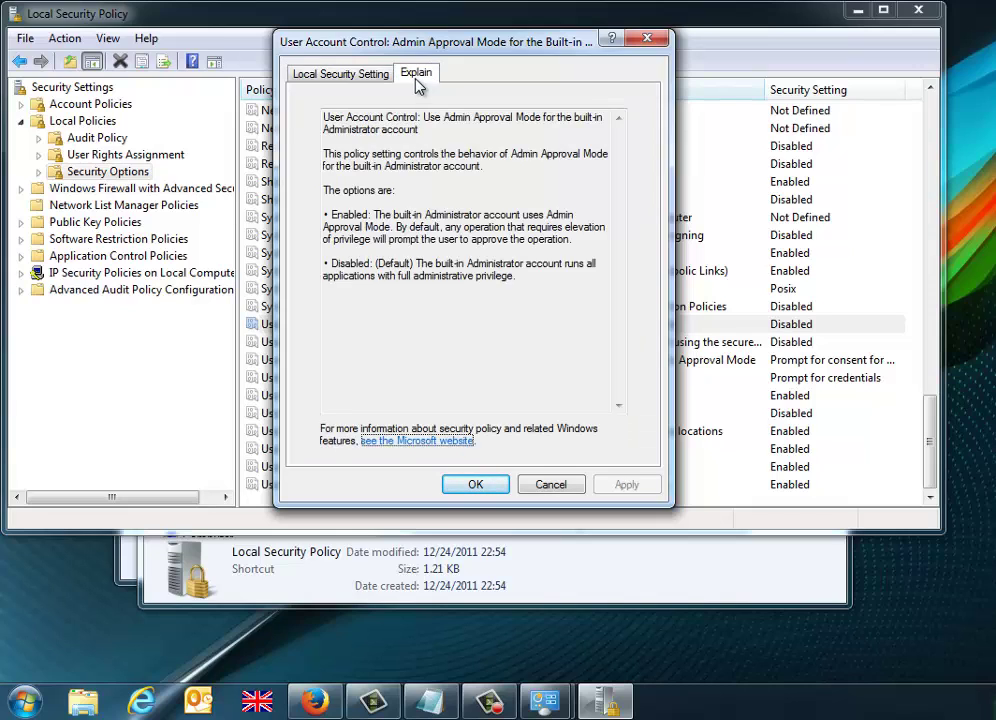
click(330, 72)
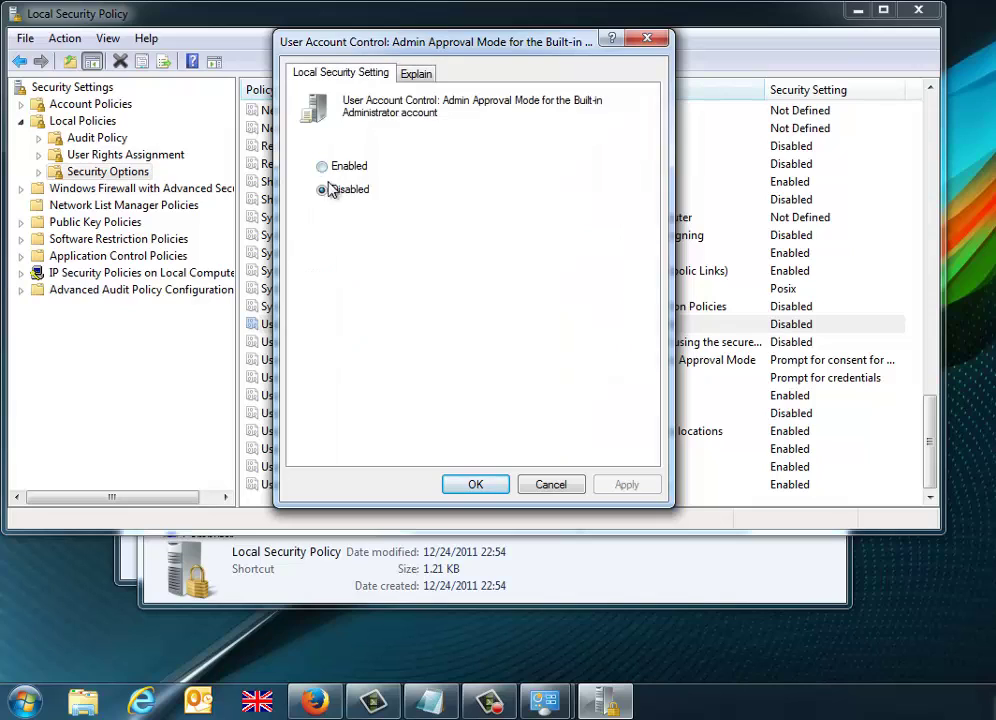
click(413, 76)
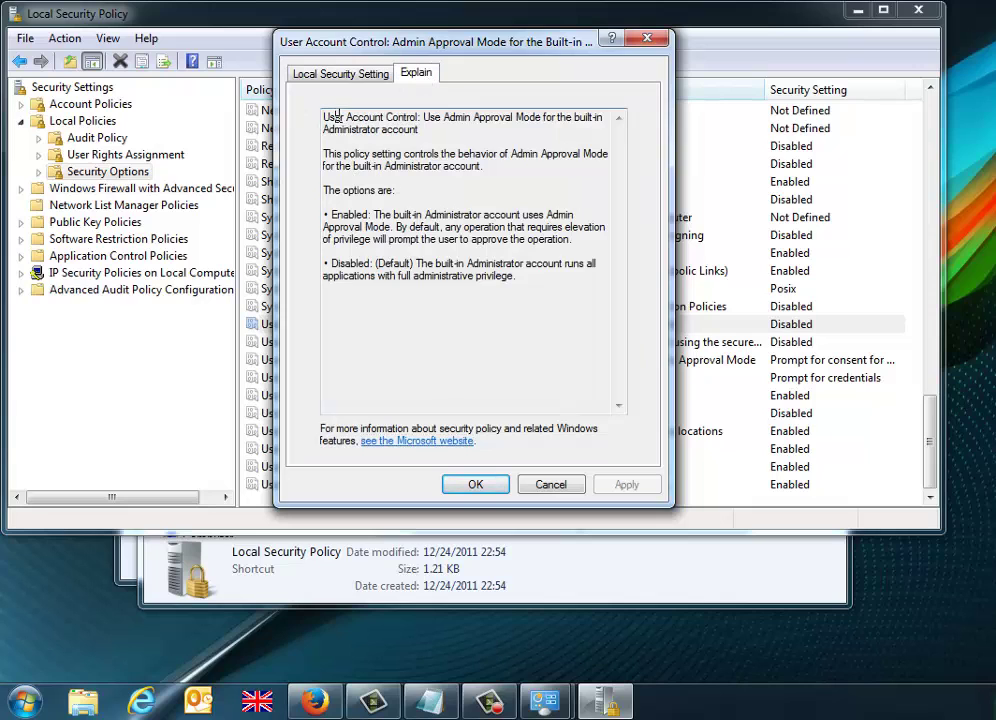
drag(335, 117, 572, 292)
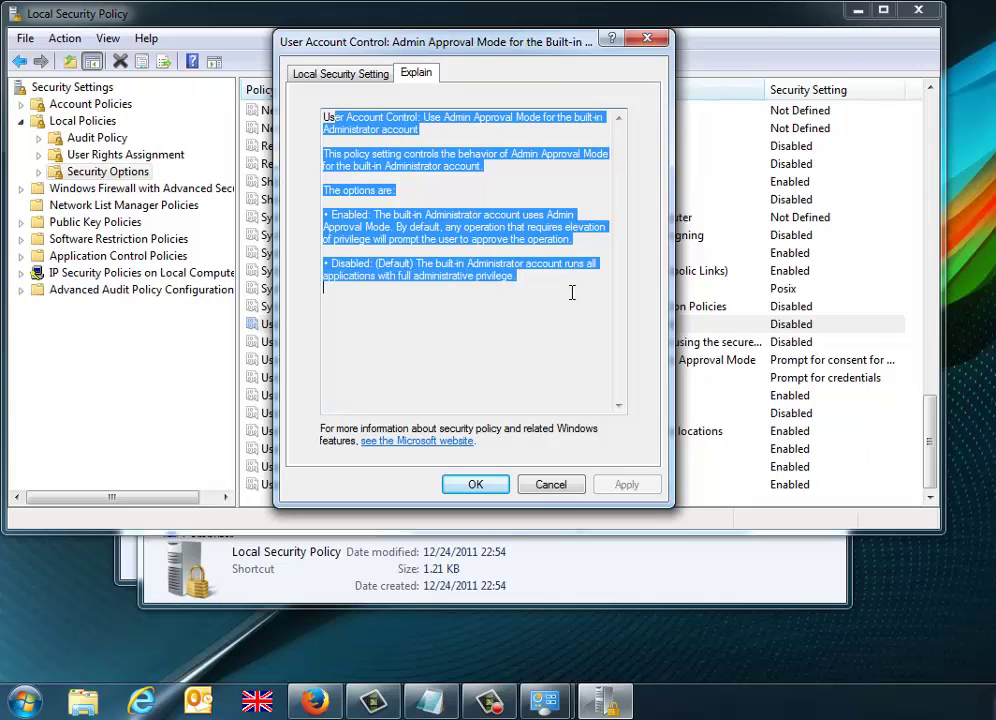
click(340, 74)
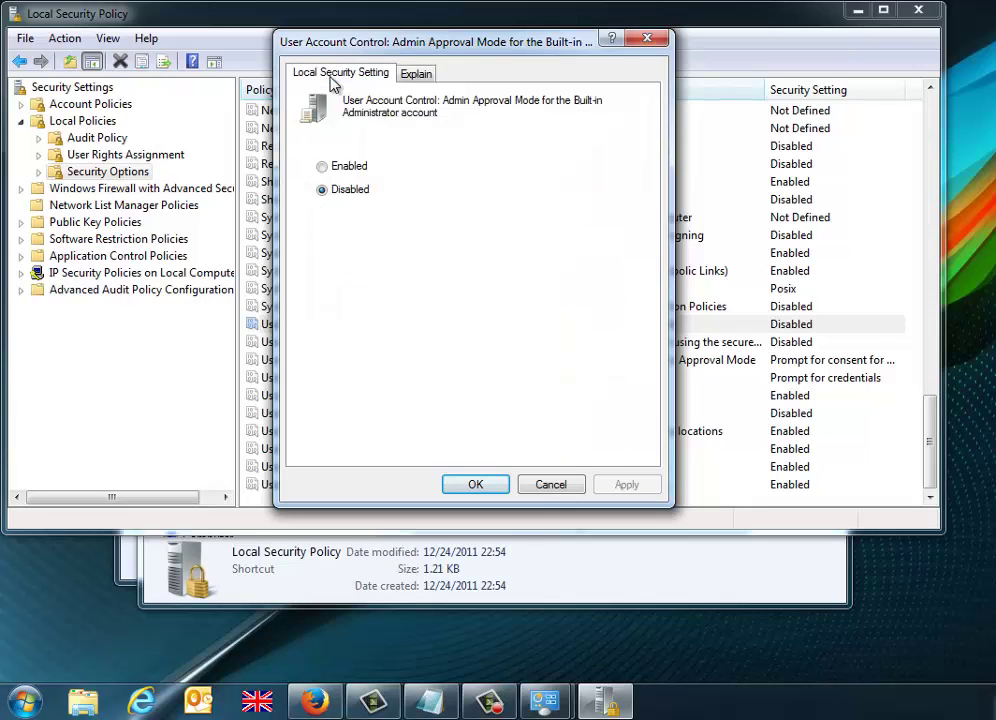
click(477, 485)
Step: Examine the available options and explanation of the elevation prompt behavior policy for administrators in Admin Approval Mode
double_click(395, 361)
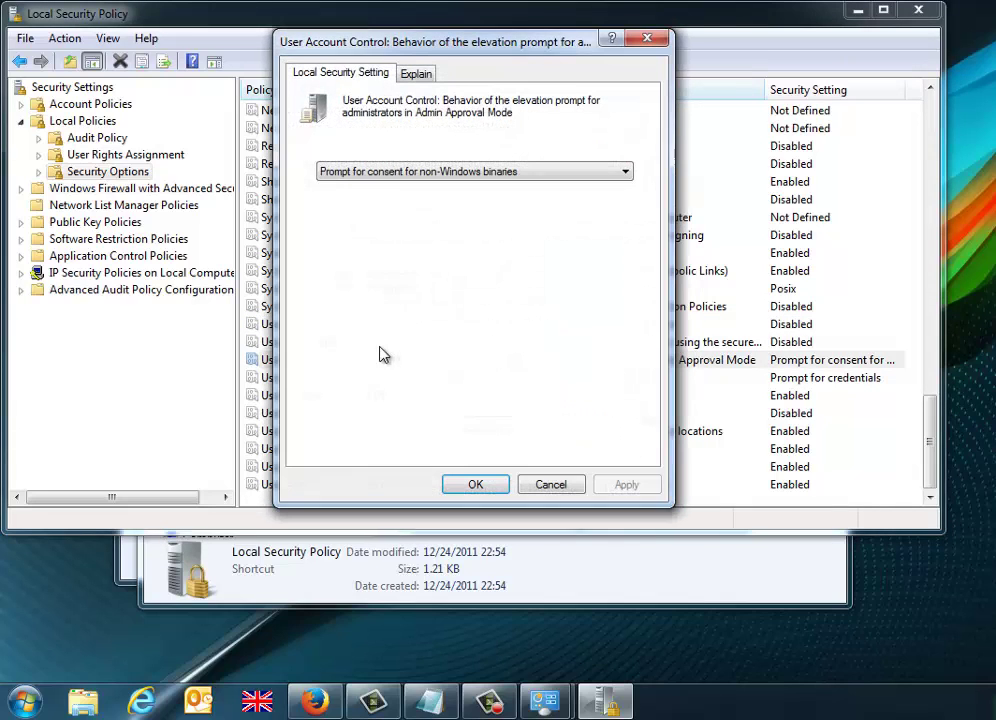
click(387, 175)
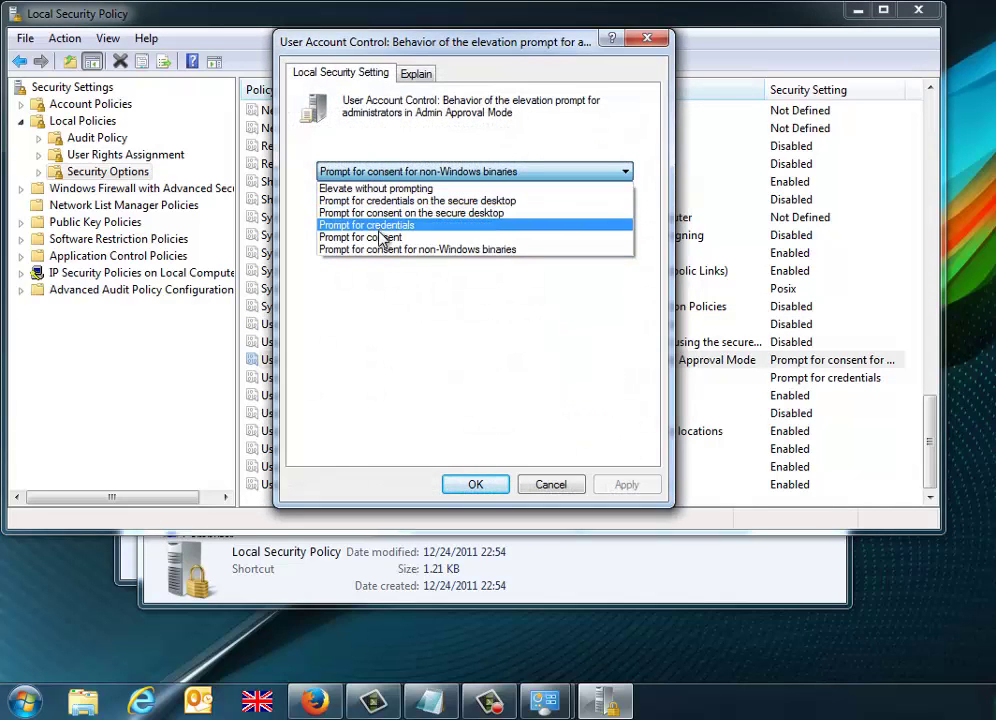
click(380, 250)
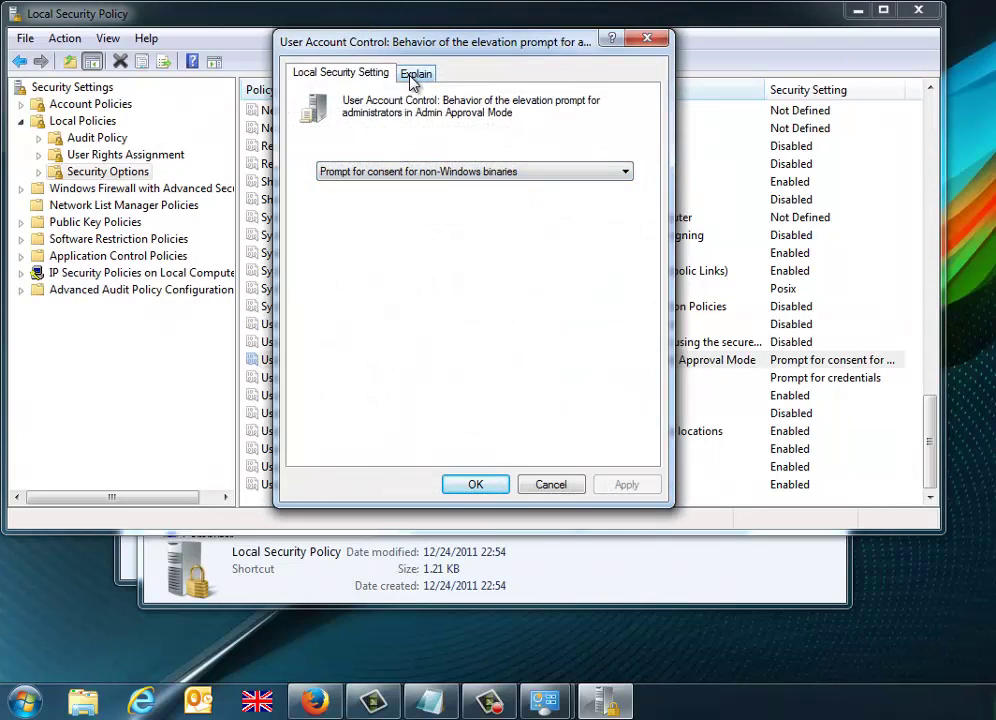
click(418, 78)
drag(374, 153, 400, 255)
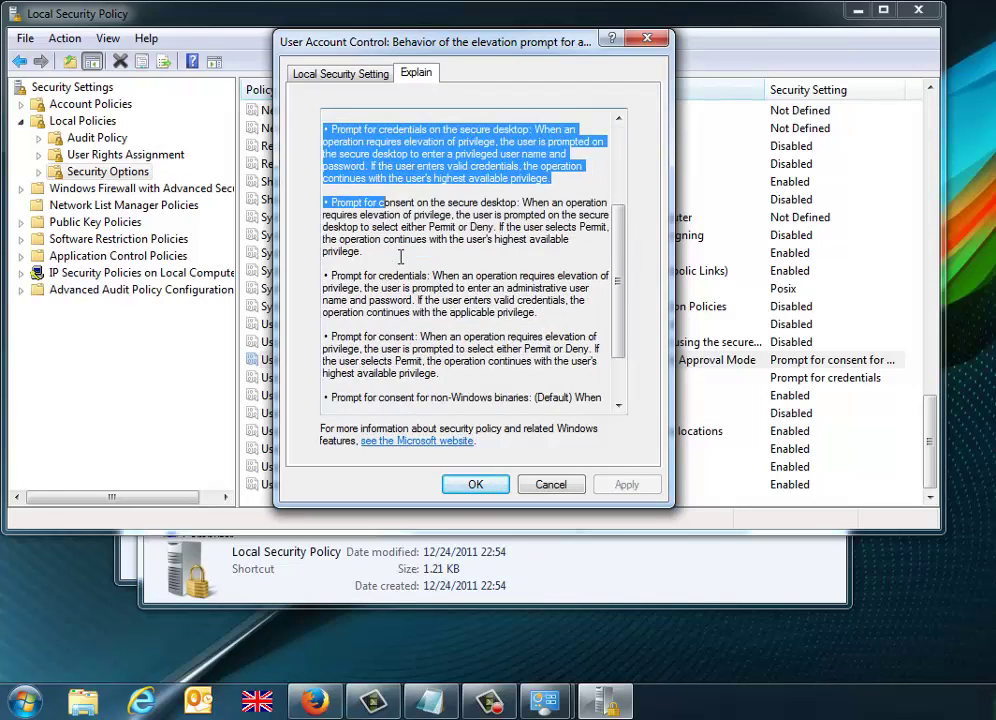
scroll(401, 255, down, 2)
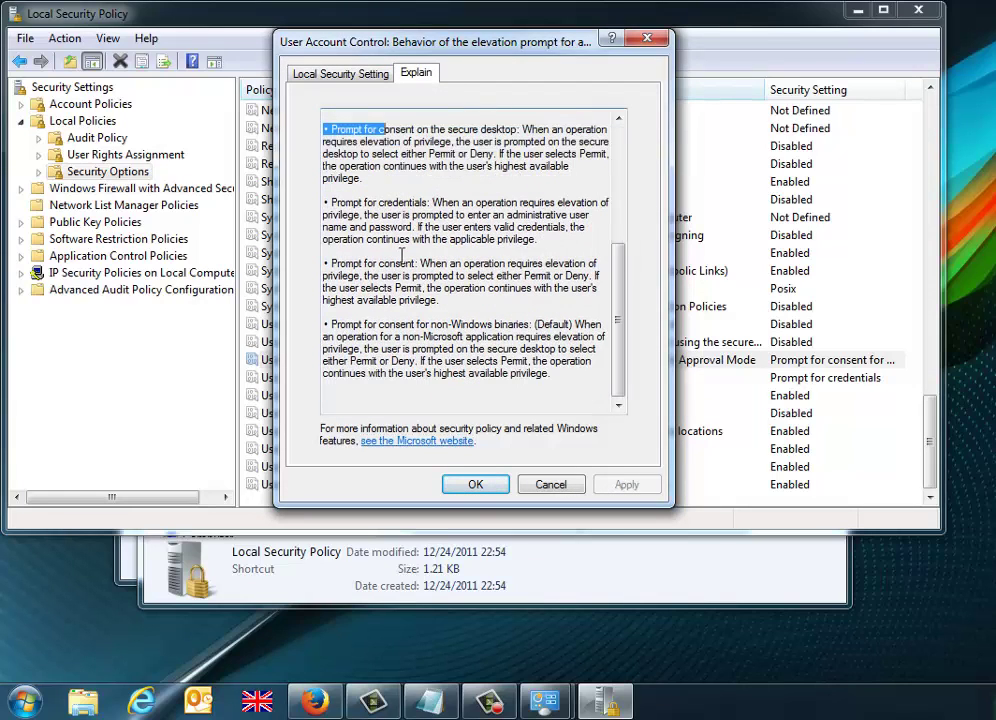
click(476, 484)
Step: Look over the remaining User Account Control policies and check the setting of Run all administrators in Admin Approval Mode
click(325, 414)
click(358, 431)
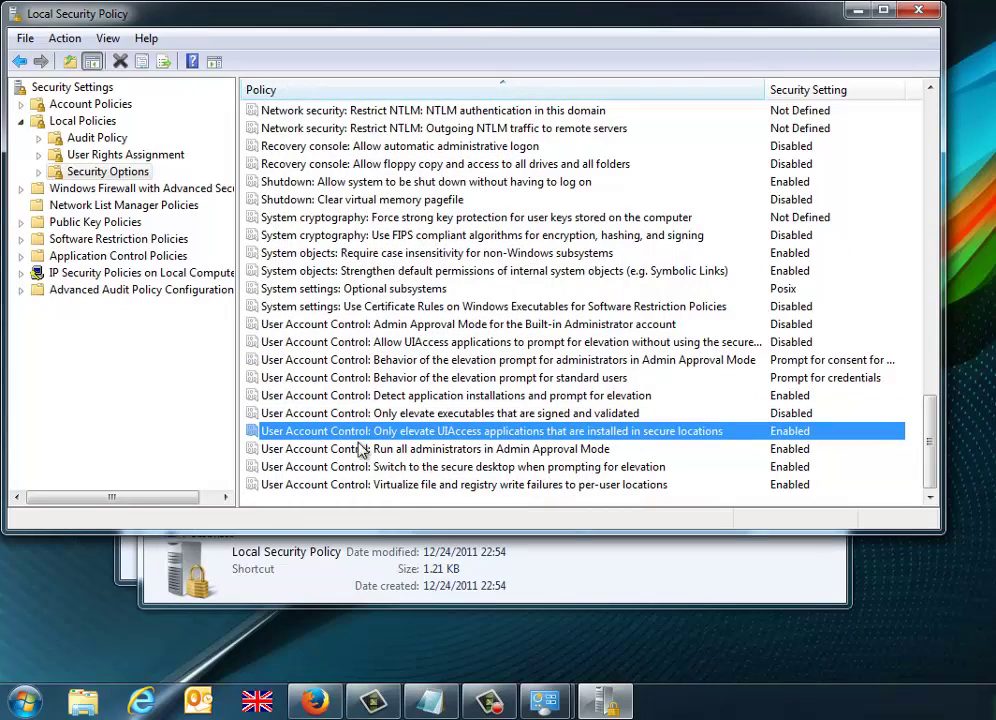
click(345, 466)
click(375, 449)
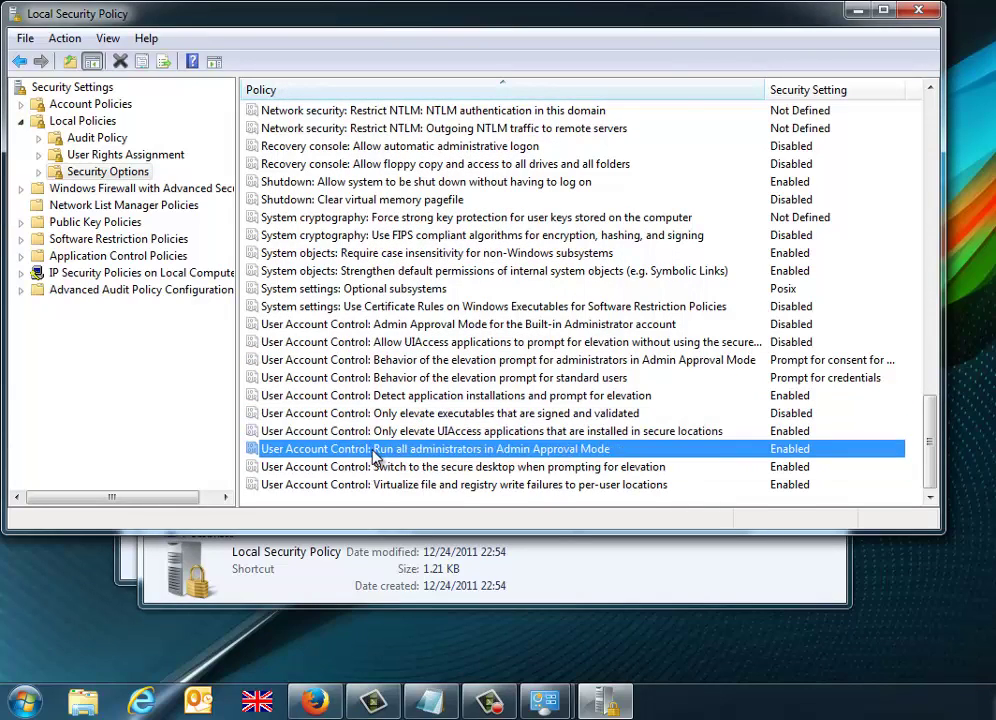
double_click(376, 452)
click(505, 484)
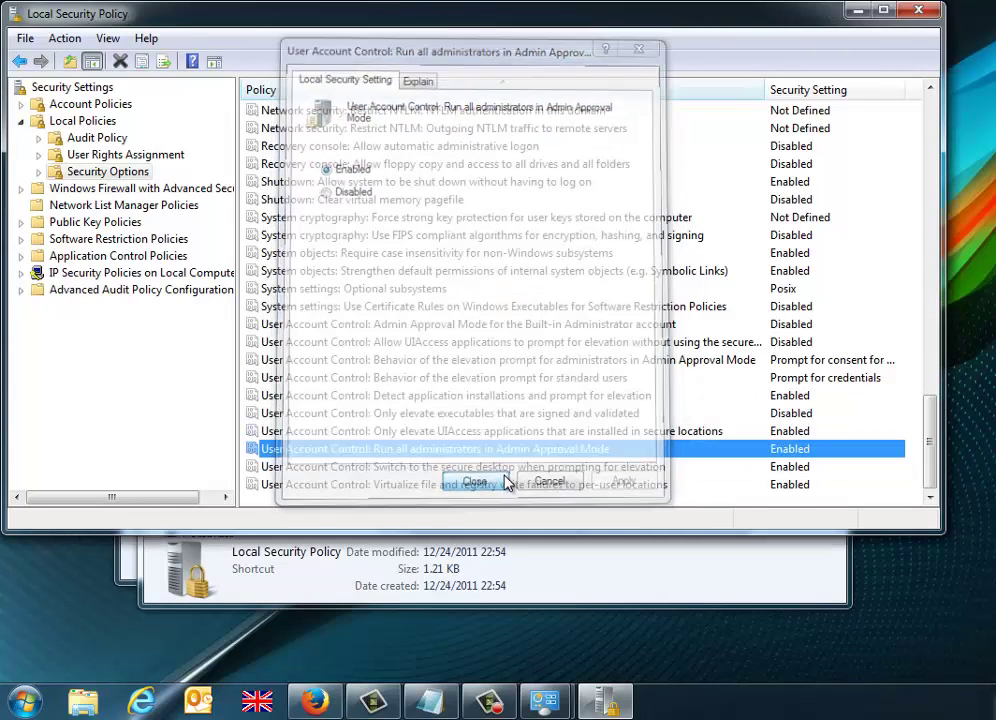
Step: Close the Local Security Policy, Administrative Tools and Control Panel windows
click(918, 12)
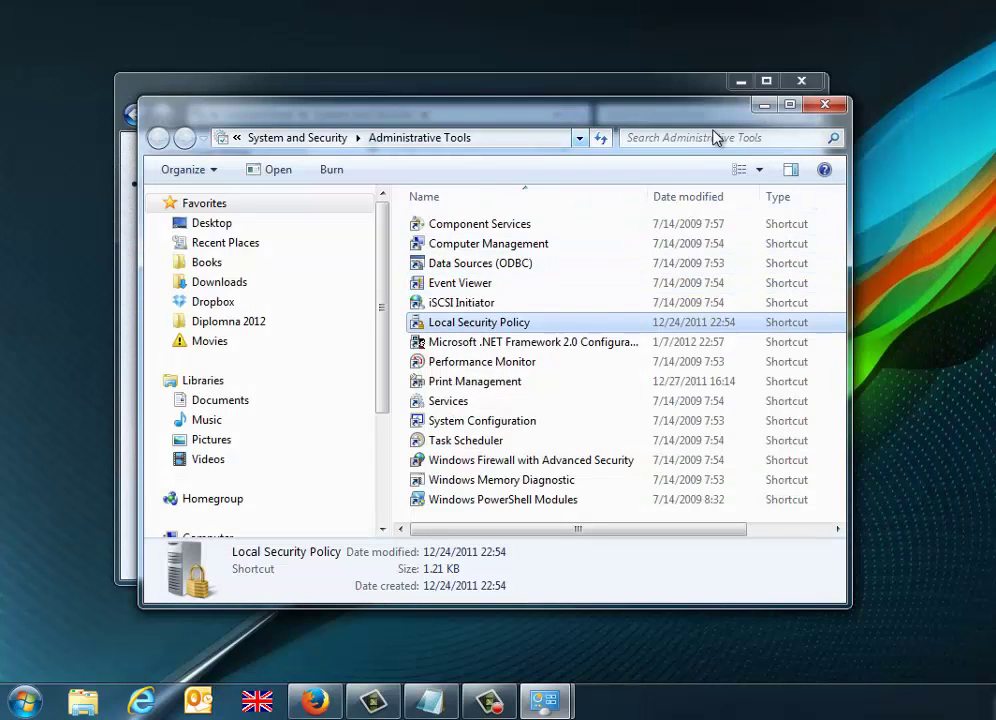
click(838, 109)
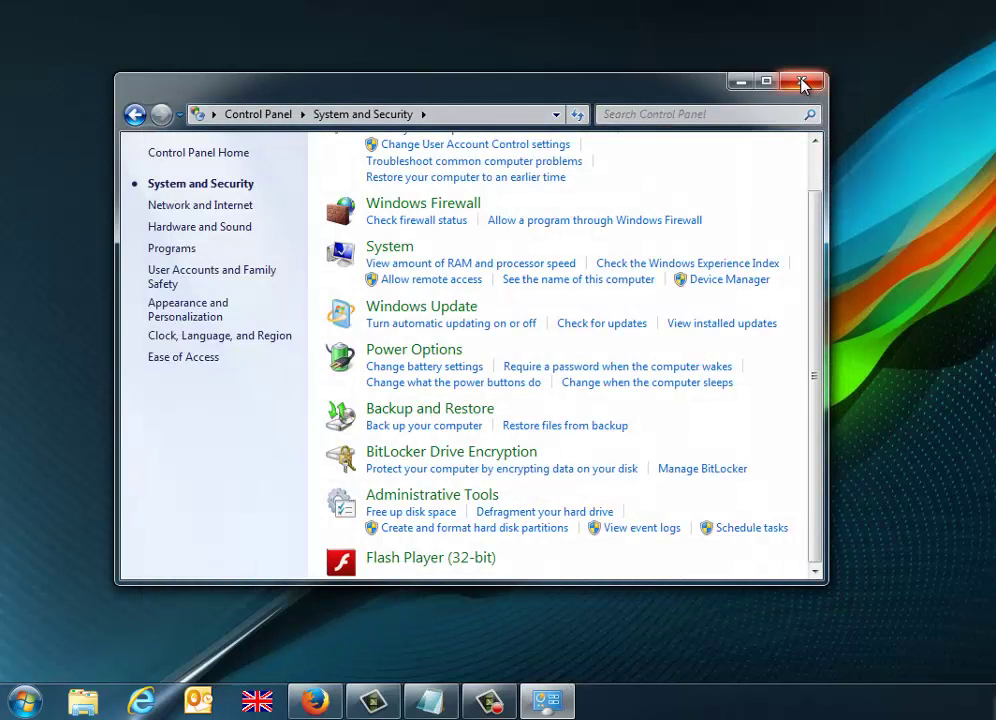
click(803, 85)
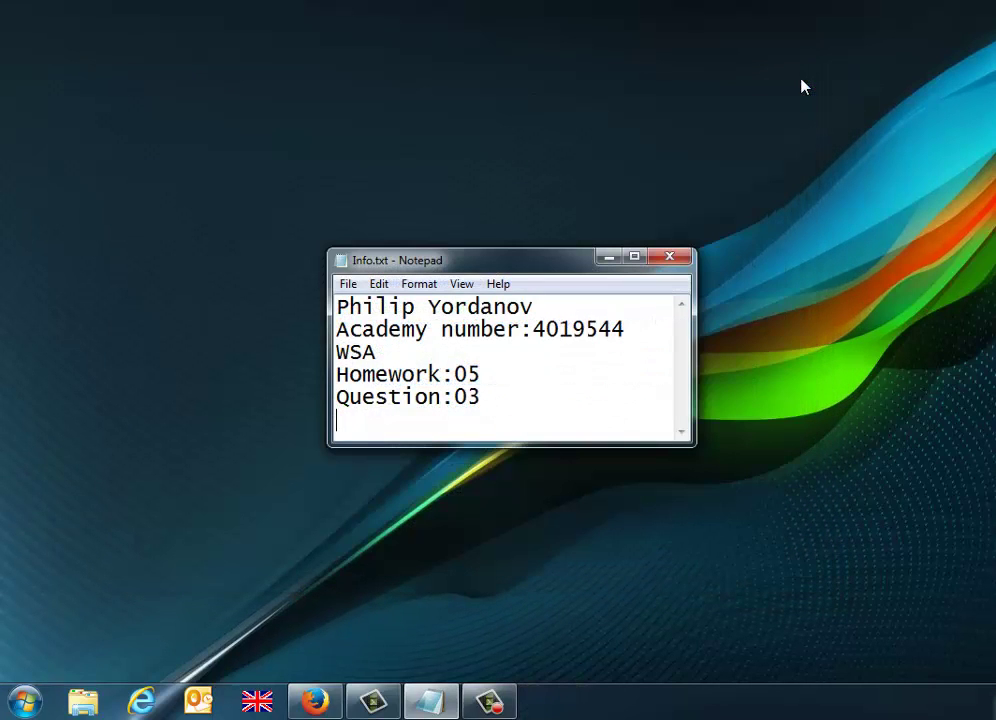